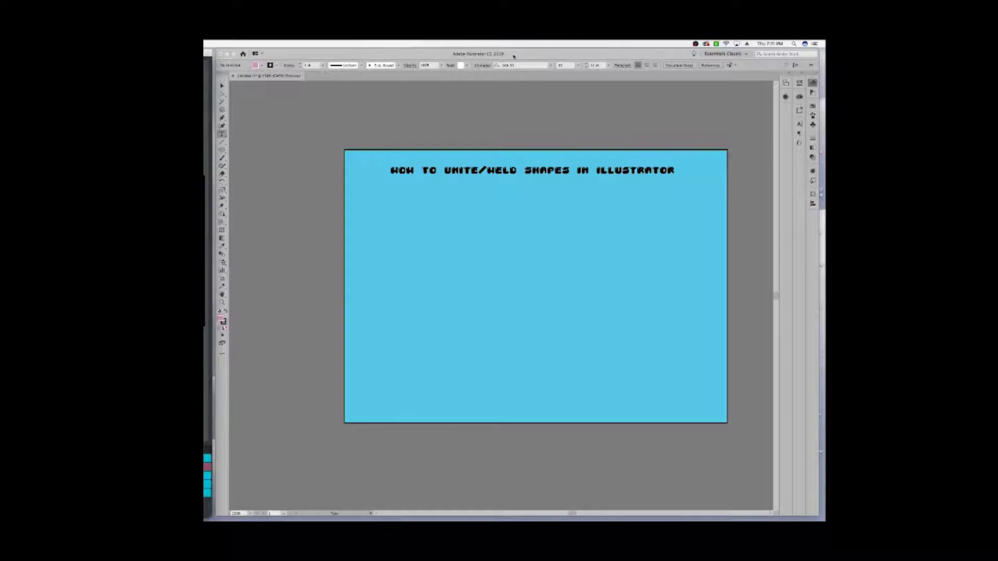
- Show the Layers, Pathfinder and Color panels beside the blue artboard
{"action": "key", "text": "shift+Tab"}
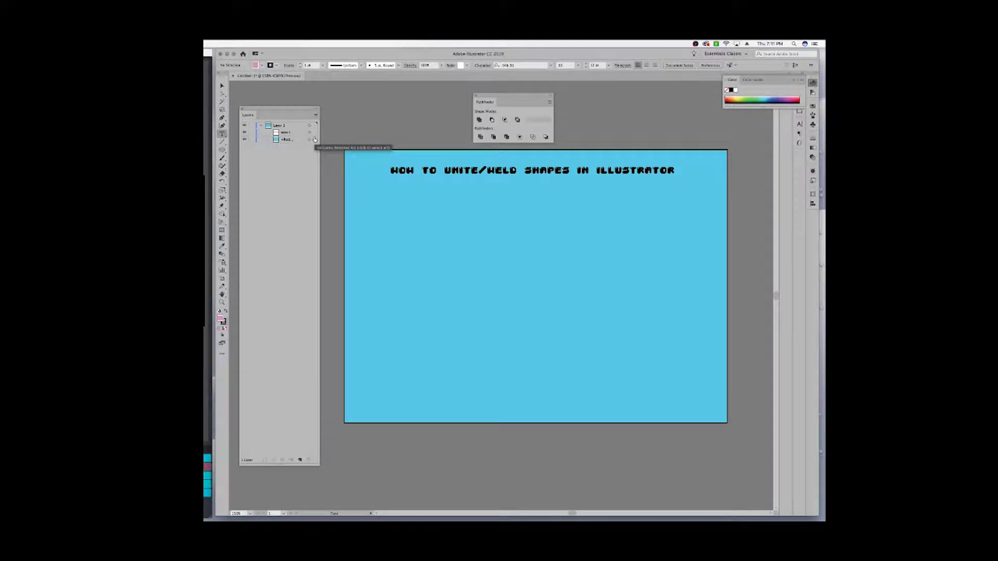
- Pick the Ellipse Tool and draw the large left circle plus the first upper-chain circles
{"action": "left_click", "coordinate": [222, 150]}
{"action": "left_click", "coordinate": [222, 150]}
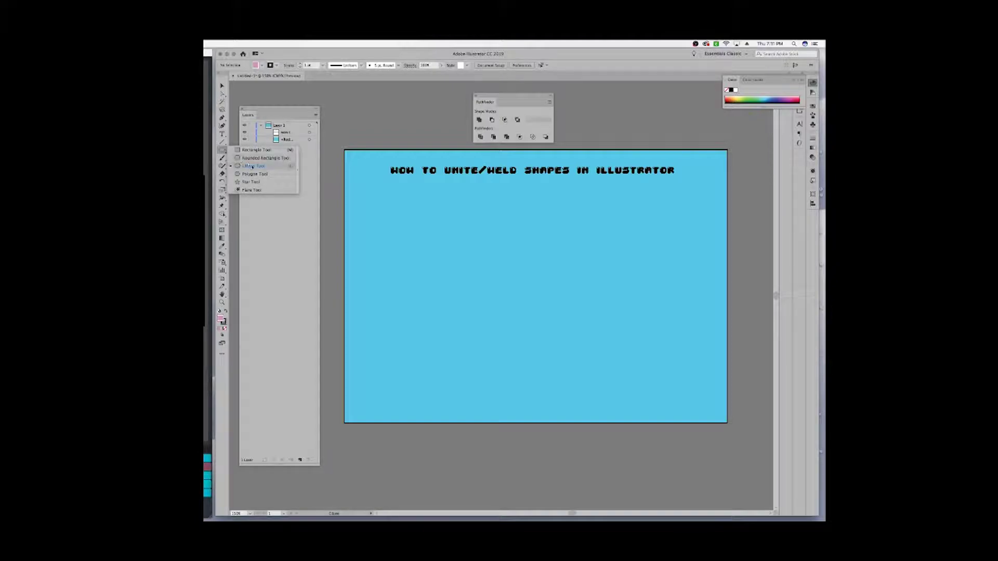
{"action": "left_click", "coordinate": [254, 167]}
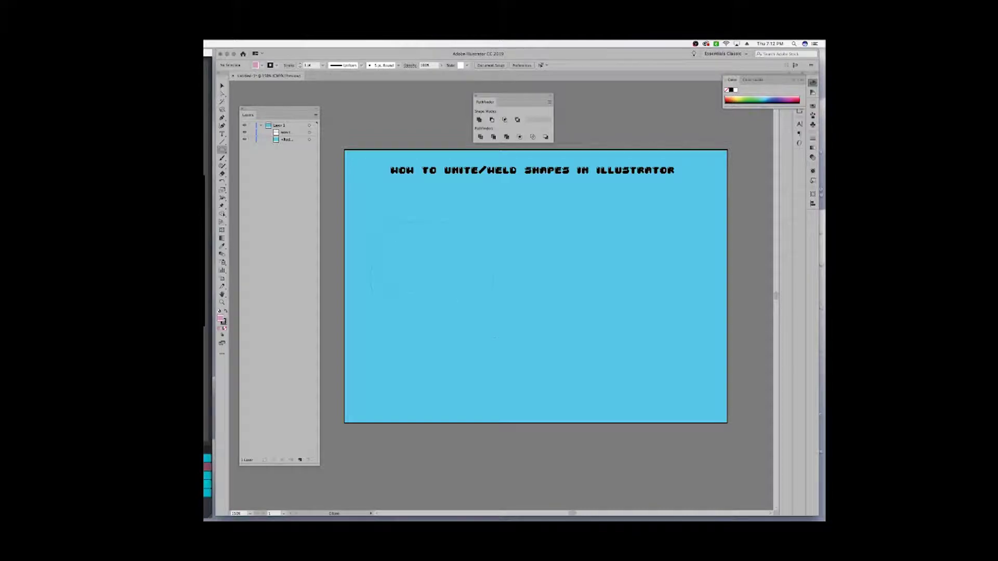
{"action": "left_click_drag", "start_coordinate": [530, 377], "coordinate": [531, 383]}
{"action": "left_click_drag", "start_coordinate": [502, 215], "coordinate": [517, 234]}
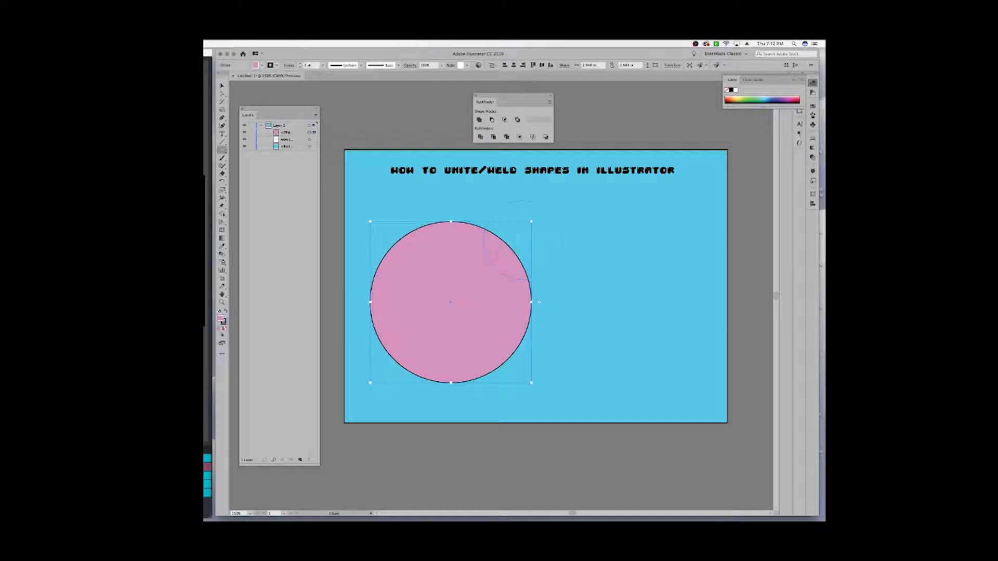
{"action": "left_click_drag", "start_coordinate": [560, 280], "coordinate": [564, 281]}
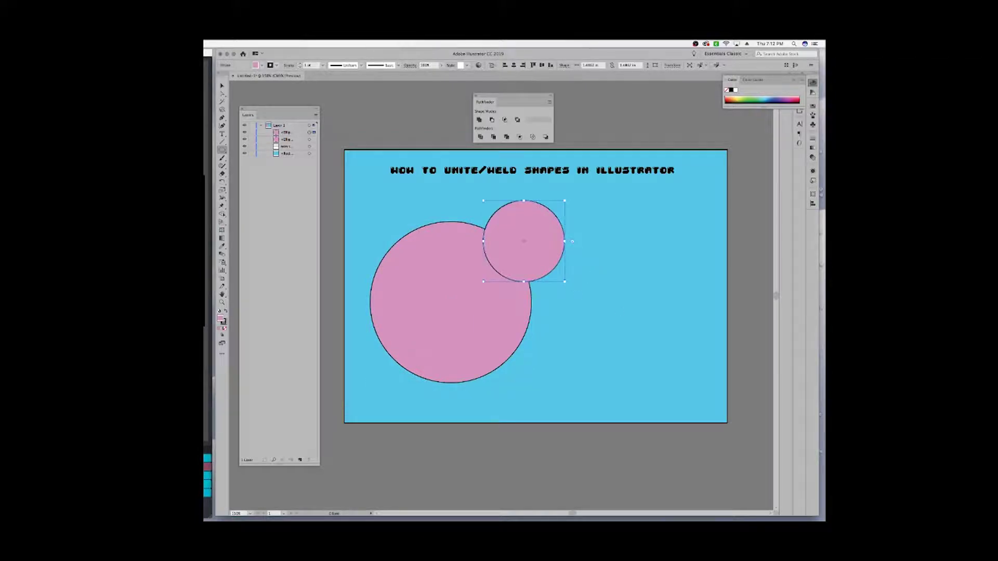
{"action": "left_click_drag", "start_coordinate": [547, 227], "coordinate": [592, 270]}
- Add the lower medium circle and smaller circles shrinking to tiny ones at both chain ends
{"action": "left_click_drag", "start_coordinate": [483, 316], "coordinate": [556, 389]}
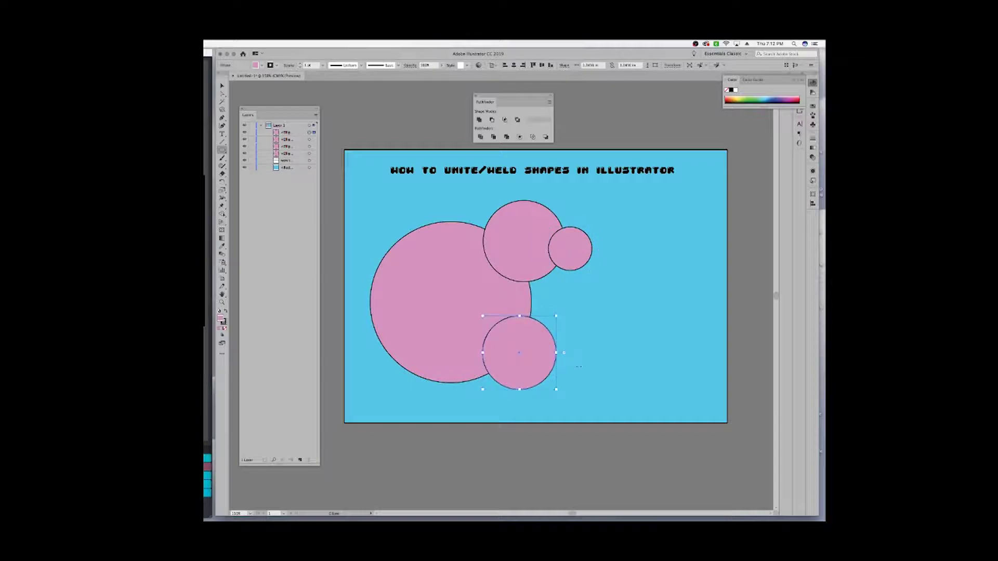
{"action": "left_click_drag", "start_coordinate": [541, 327], "coordinate": [582, 369]}
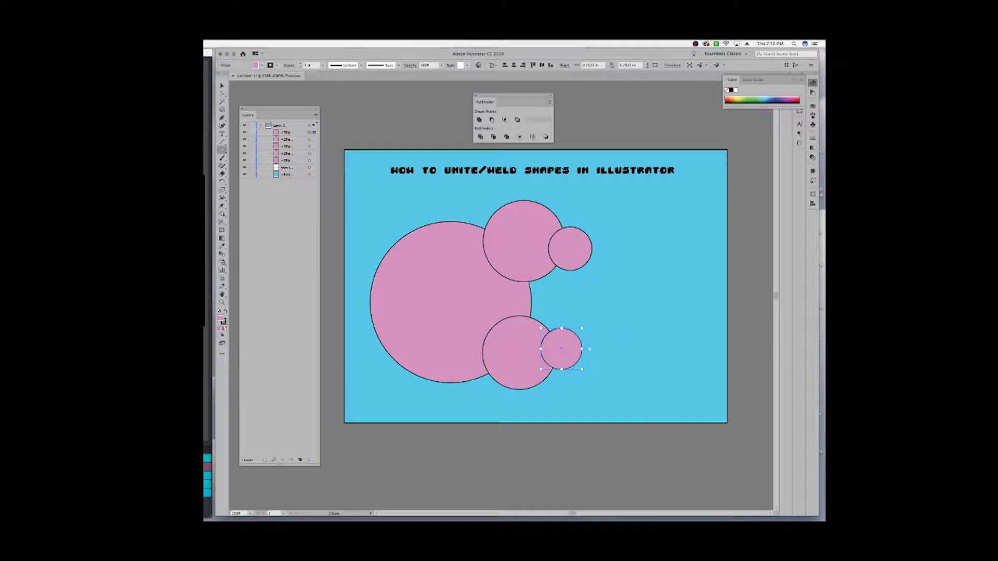
{"action": "left_click_drag", "start_coordinate": [575, 248], "coordinate": [602, 275]}
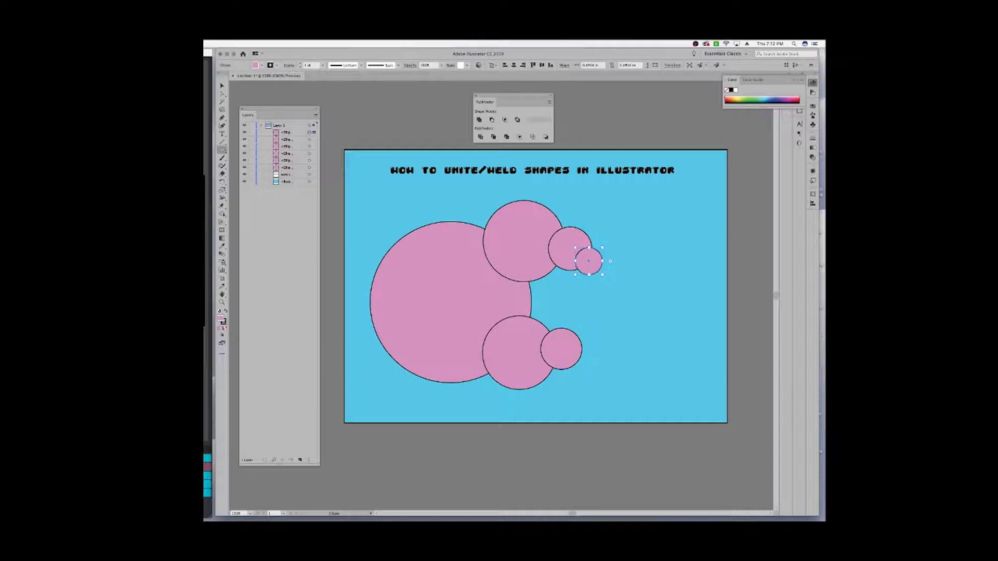
{"action": "left_click_drag", "start_coordinate": [567, 325], "coordinate": [596, 354]}
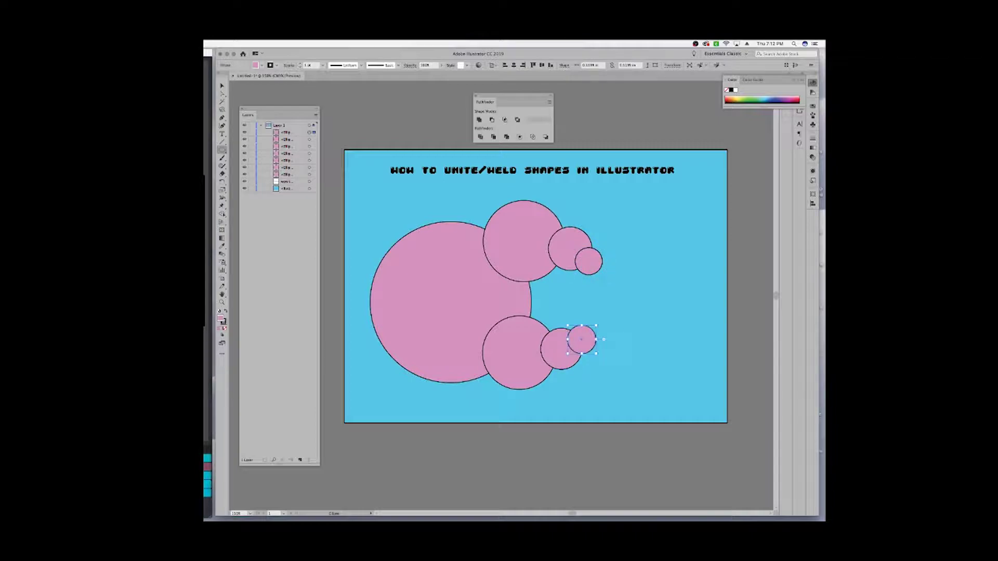
{"action": "left_click_drag", "start_coordinate": [585, 263], "coordinate": [603, 281]}
{"action": "left_click_drag", "start_coordinate": [581, 316], "coordinate": [603, 338]}
{"action": "key", "text": "a"}
{"action": "left_click", "coordinate": [636, 302]}
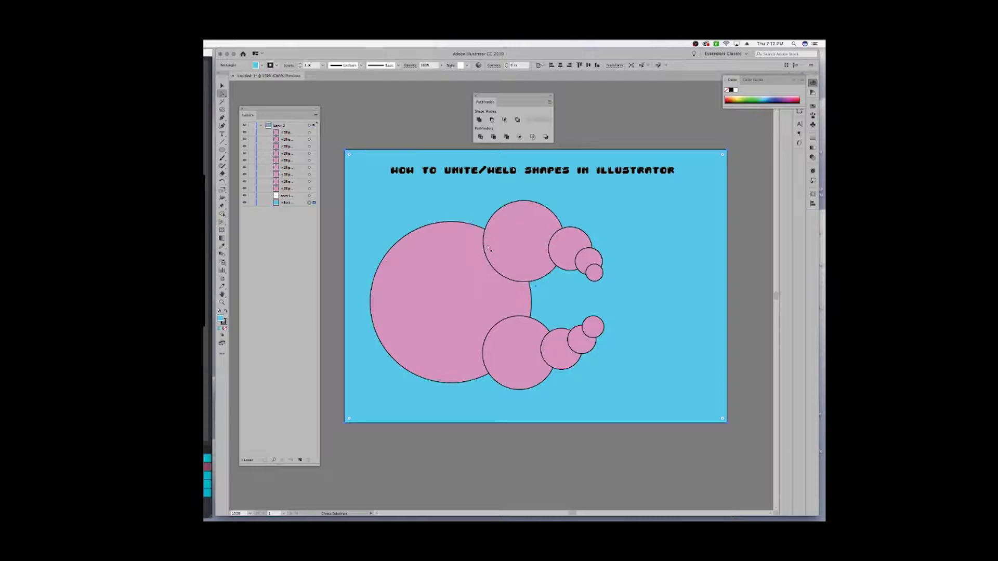
- Target each of the nine Ellipse rows in the Layers panel to select every circle
{"action": "left_click", "coordinate": [309, 133]}
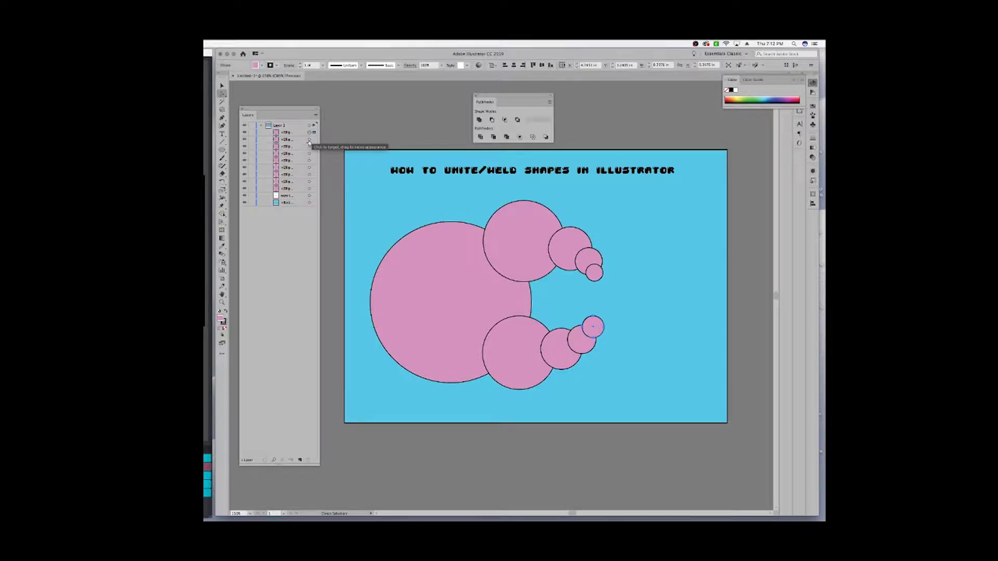
{"action": "left_click", "coordinate": [310, 140], "text": "shift"}
{"action": "left_click", "coordinate": [309, 146], "text": "shift"}
{"action": "left_click", "coordinate": [309, 154], "text": "shift"}
{"action": "left_click", "coordinate": [310, 161], "text": "shift"}
{"action": "left_click", "coordinate": [309, 167], "text": "shift"}
{"action": "left_click", "coordinate": [309, 175], "text": "shift"}
{"action": "left_click", "coordinate": [310, 182], "text": "shift"}
{"action": "left_click", "coordinate": [309, 189], "text": "shift"}
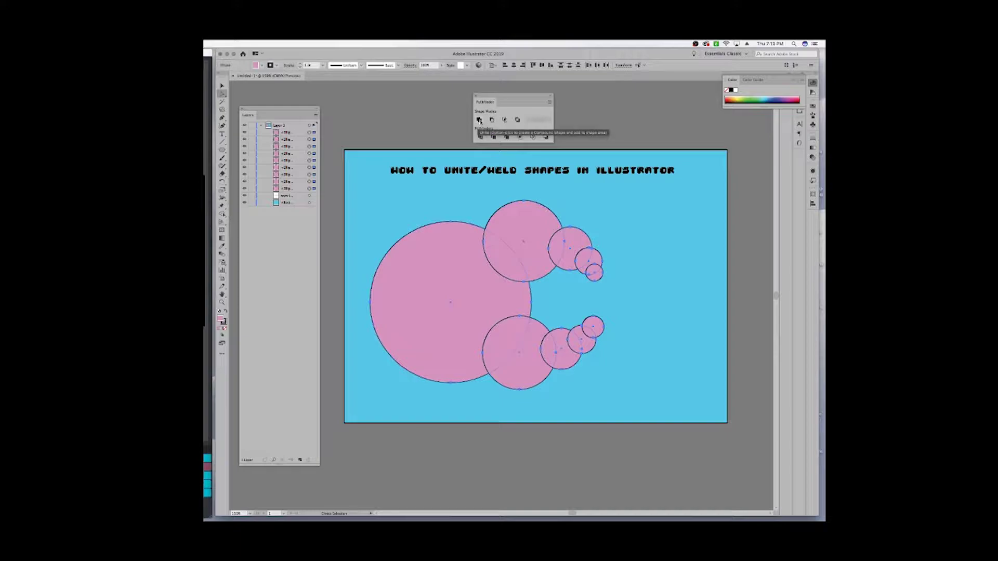
{"action": "left_click", "coordinate": [479, 120]}
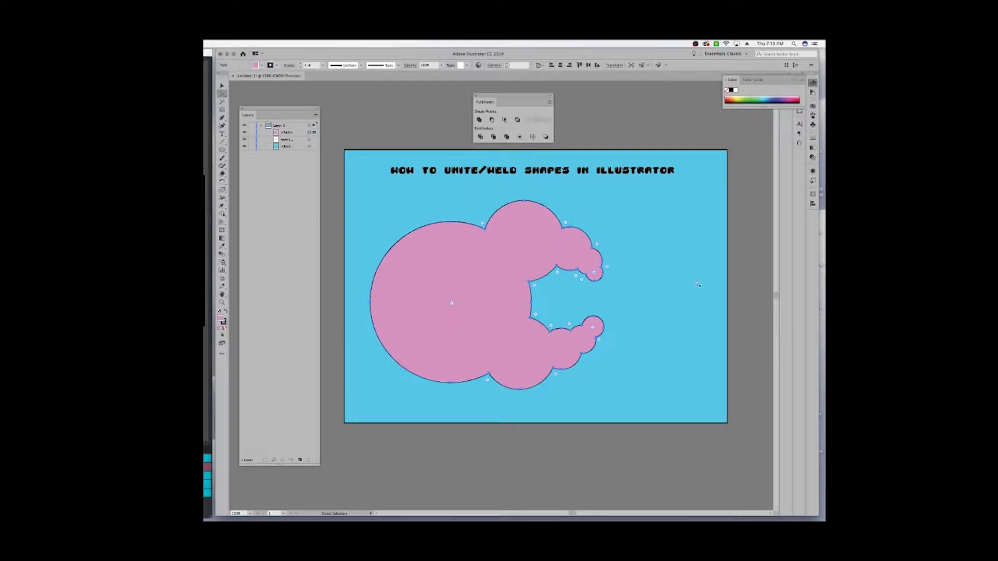
{"action": "left_click", "coordinate": [737, 275]}
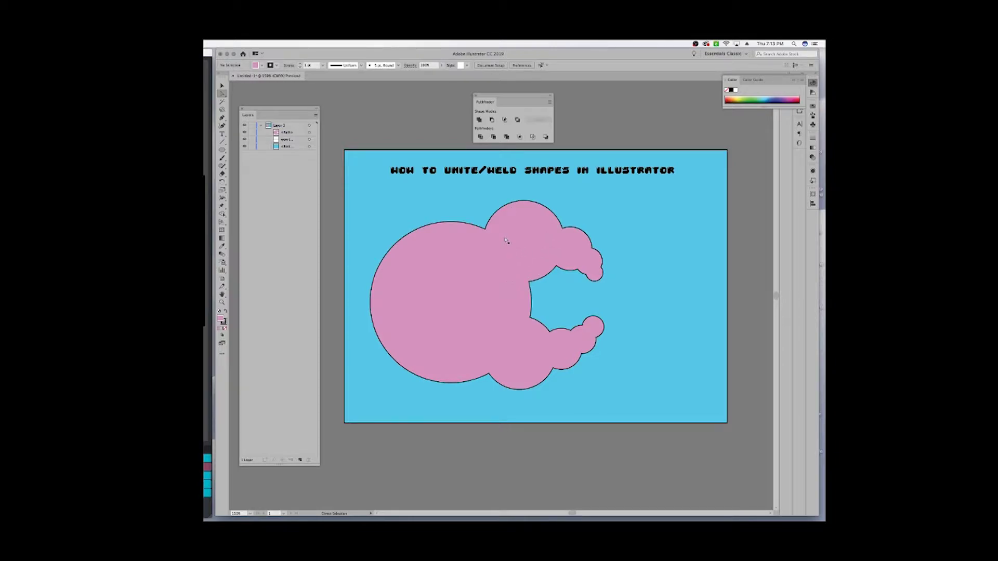
- Undo the merge to restore separate circles and select the upper medium circle
{"action": "key", "text": "super+z"}
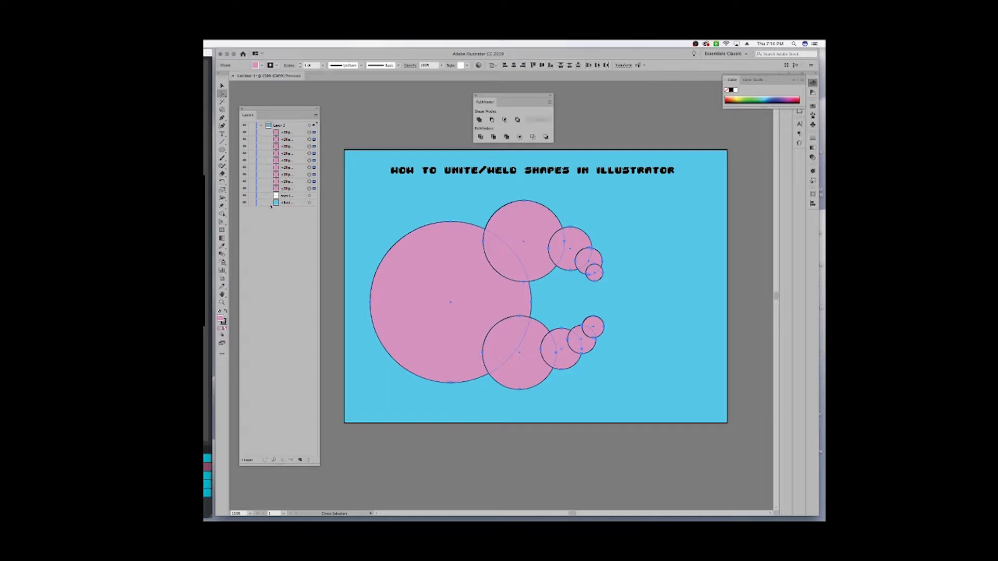
{"action": "left_click", "coordinate": [585, 126]}
{"action": "left_click", "coordinate": [516, 241]}
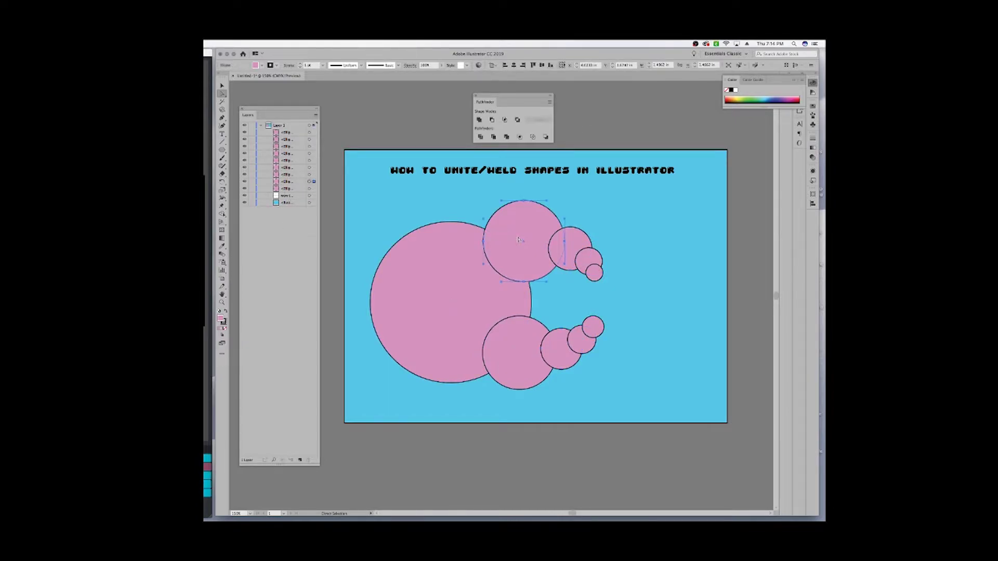
{"action": "key", "text": "v"}
{"action": "left_click", "coordinate": [518, 229]}
- Drag the upper medium and small circles up-left so they hug the big circle
{"action": "mouse_move", "coordinate": [518, 230]}
{"action": "left_mouse_down"}
{"action": "mouse_move", "coordinate": [568, 237]}
{"action": "mouse_move", "coordinate": [535, 224]}
{"action": "left_mouse_up"}
{"action": "left_click_drag", "start_coordinate": [591, 254], "coordinate": [562, 242]}
{"action": "left_click_drag", "start_coordinate": [596, 273], "coordinate": [573, 261]}
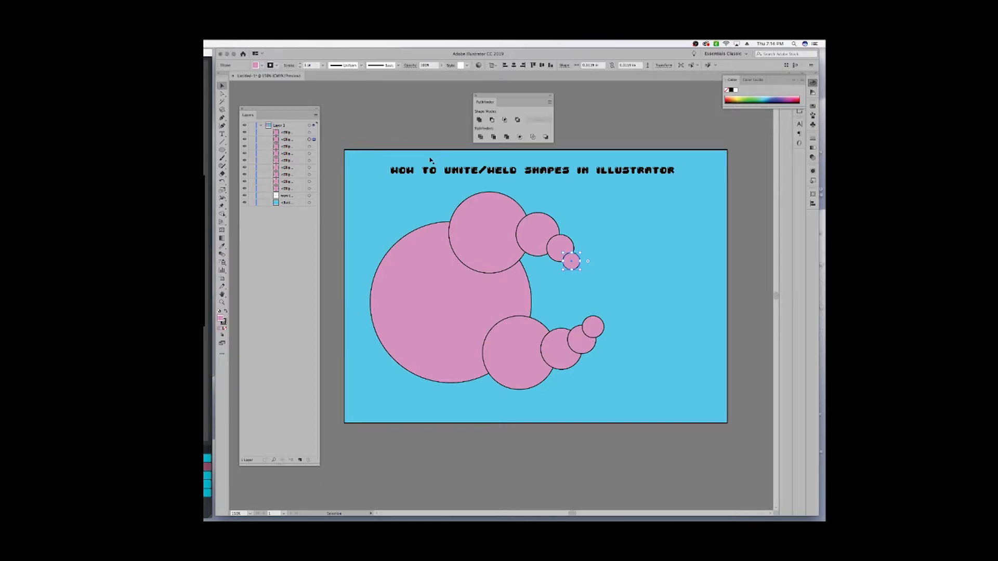
{"action": "left_click", "coordinate": [309, 133]}
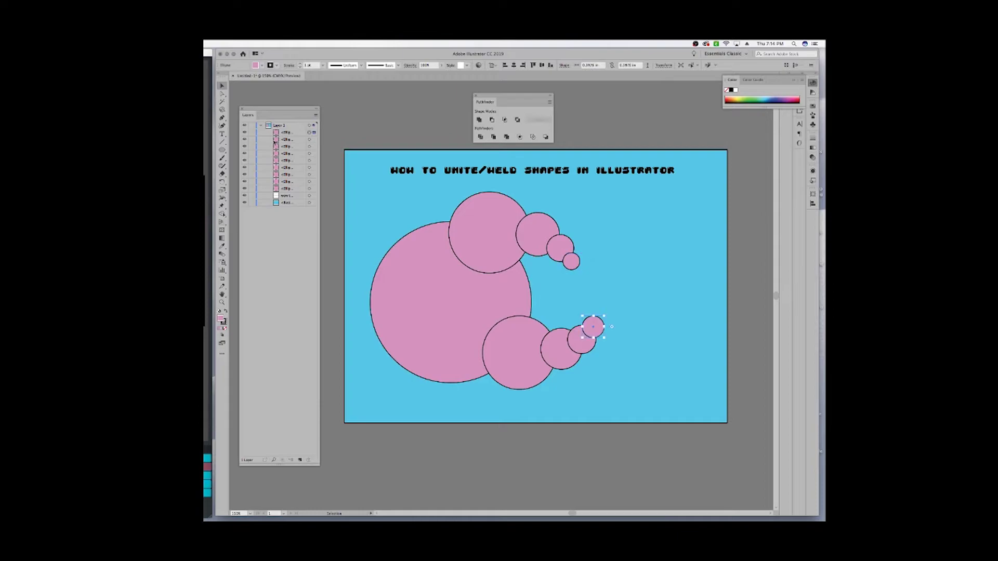
- Select all nine ellipse paths with Cmd+A
{"action": "left_click", "coordinate": [310, 139], "text": "shift"}
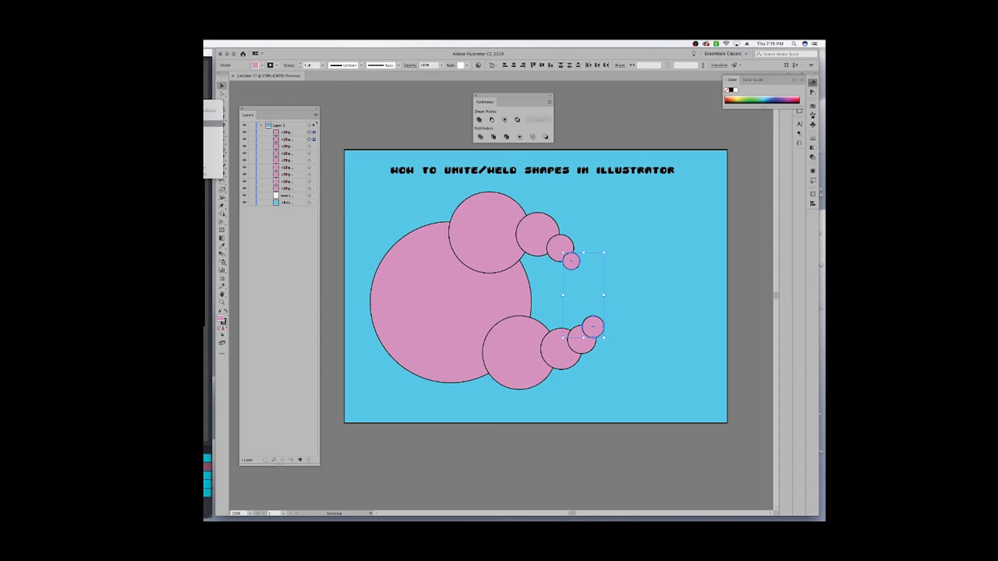
{"action": "key", "text": "super+a"}
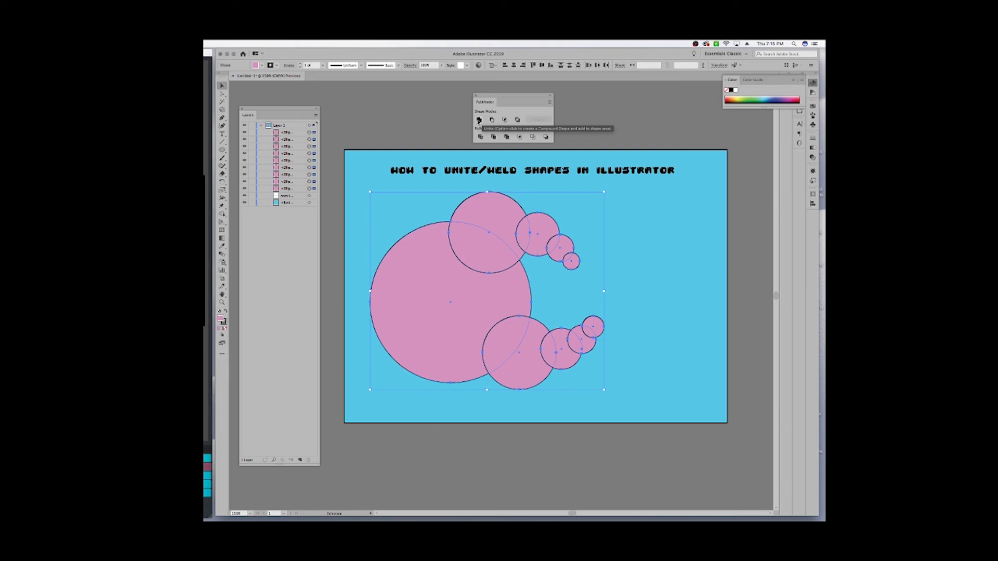
- Apply Pathfinder Unite to the circles, drag the merged blob right, then deselect it
{"action": "left_click", "coordinate": [478, 120]}
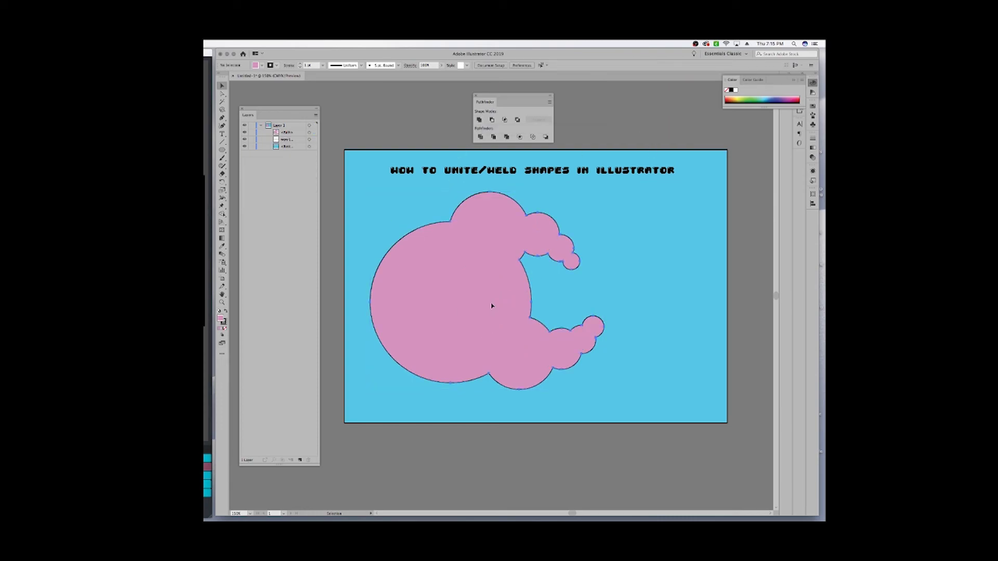
{"action": "left_click_drag", "start_coordinate": [523, 304], "coordinate": [573, 306]}
{"action": "left_click", "coordinate": [617, 145]}
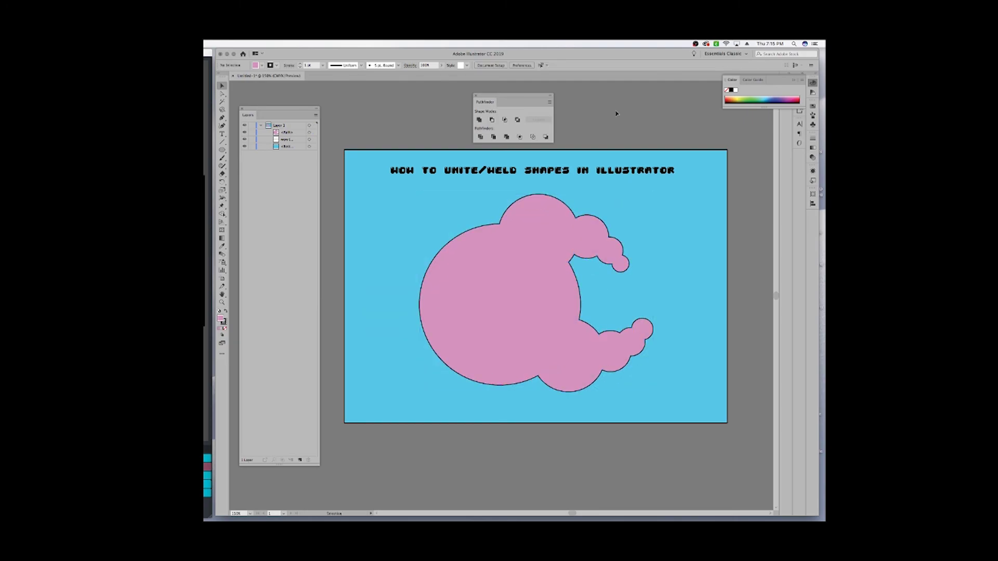